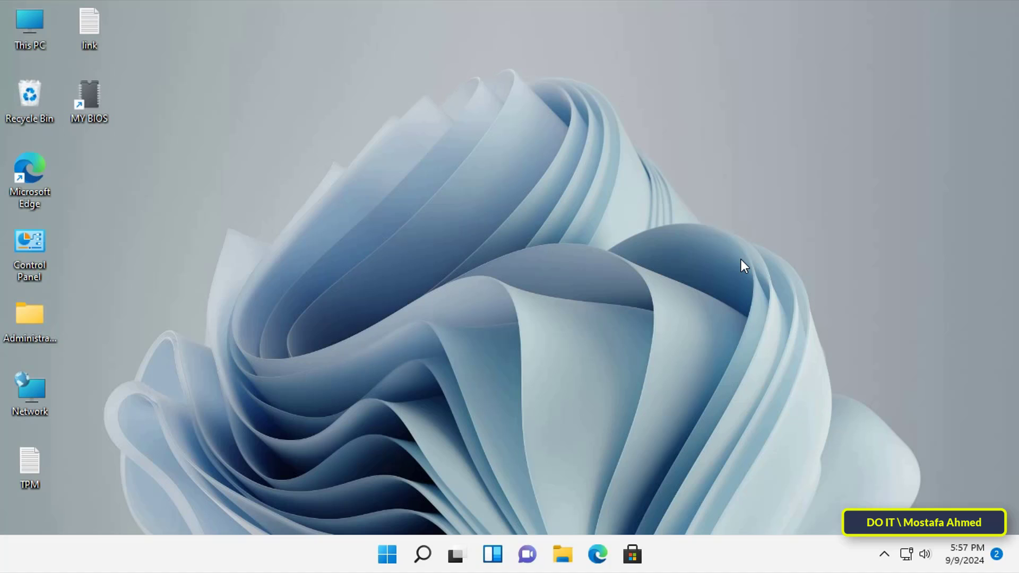
- Bring up the Run prompt with Win+R to enter mdsched.exe
{"action": "key", "text": "super+r"}
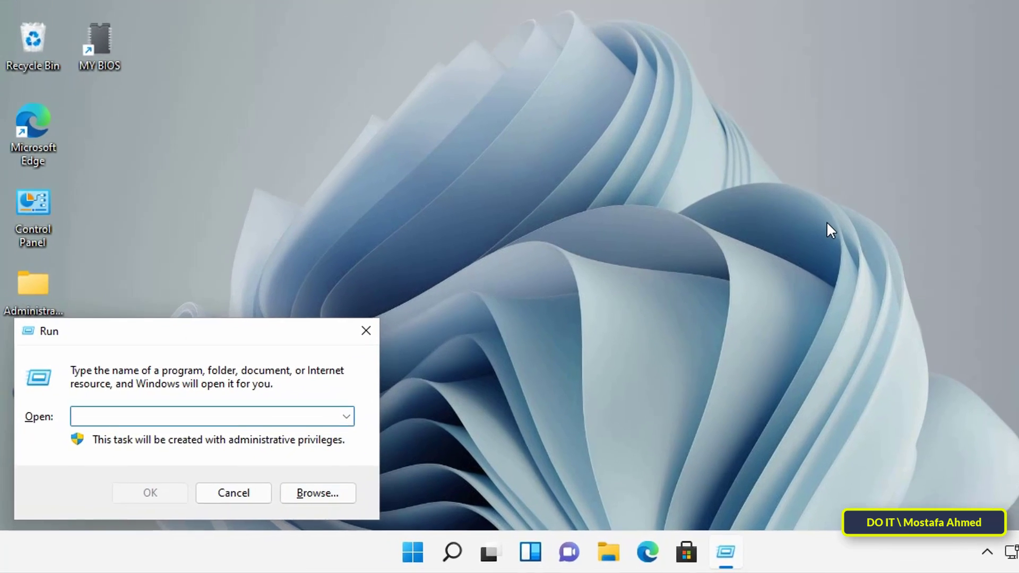
{"action": "type", "text": "md"}
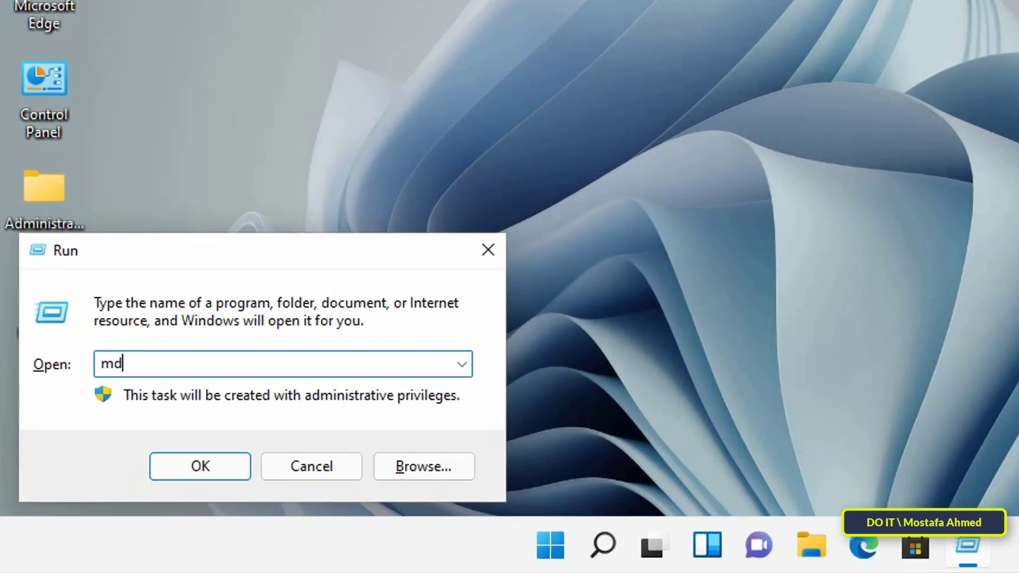
{"action": "type", "text": "sch"}
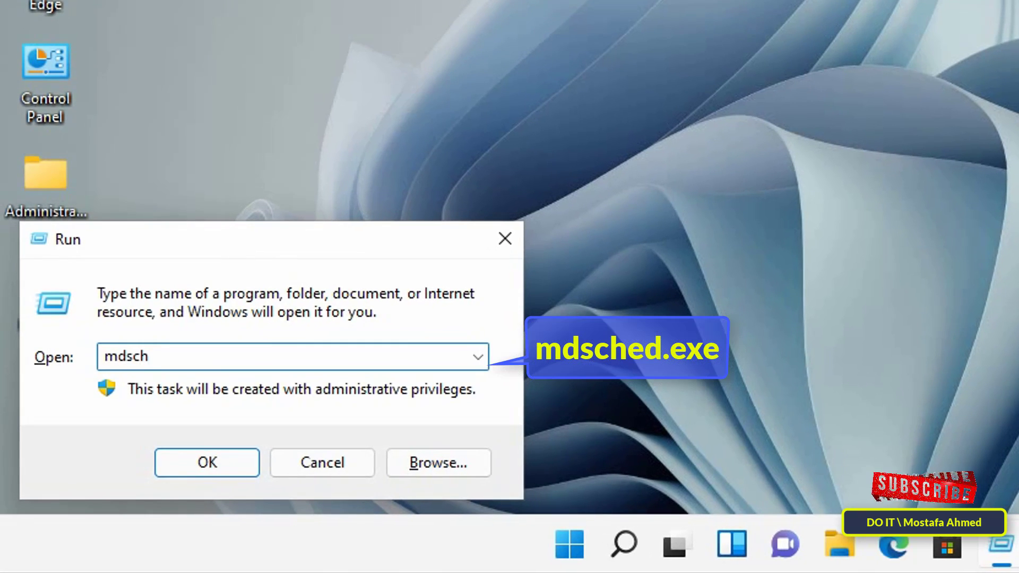
{"action": "type", "text": "ed.exe"}
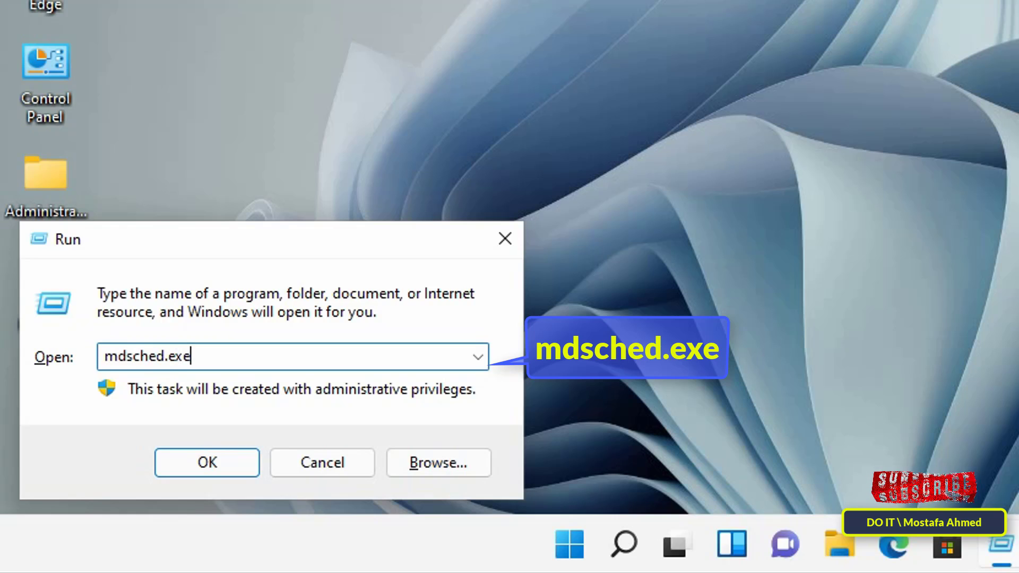
- Confirm the Run dialog to launch mdsched.exe, Windows Memory Diagnostic
{"action": "left_click", "coordinate": [179, 466]}
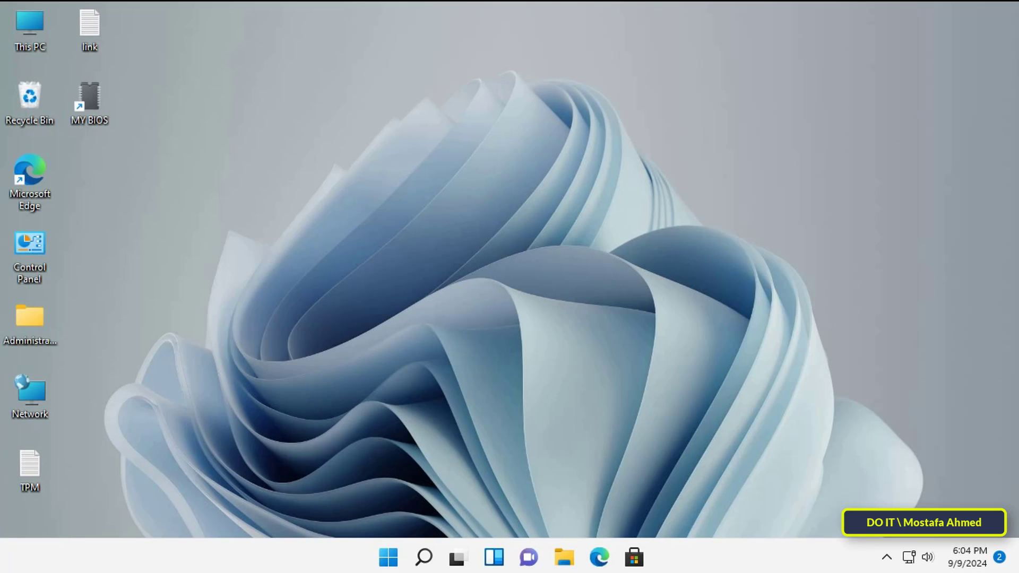
- Launch Event Viewer by running eventvwr.msc from the Run prompt
{"action": "key", "text": "super+r"}
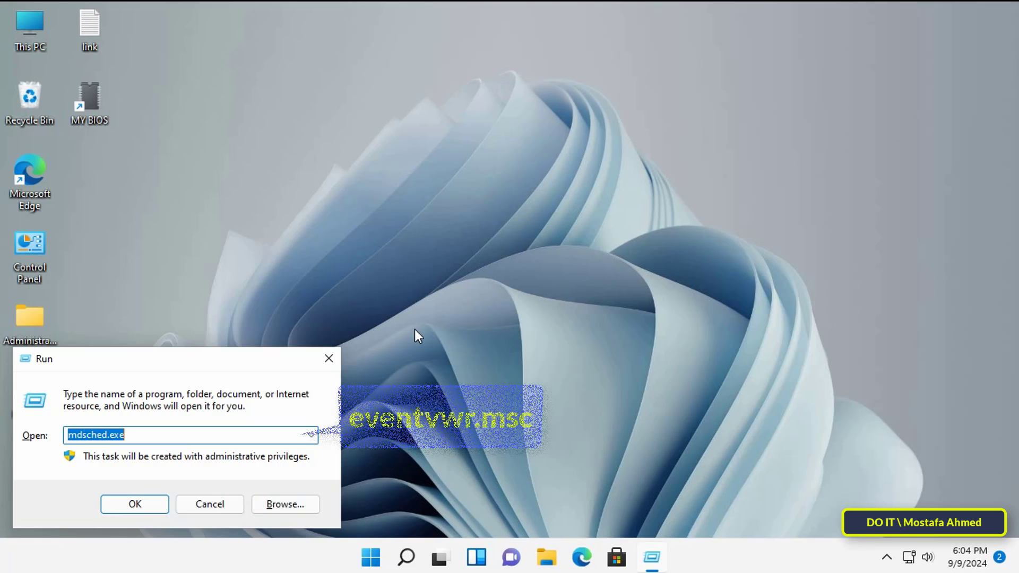
{"action": "type", "text": "eventvwr.ms"}
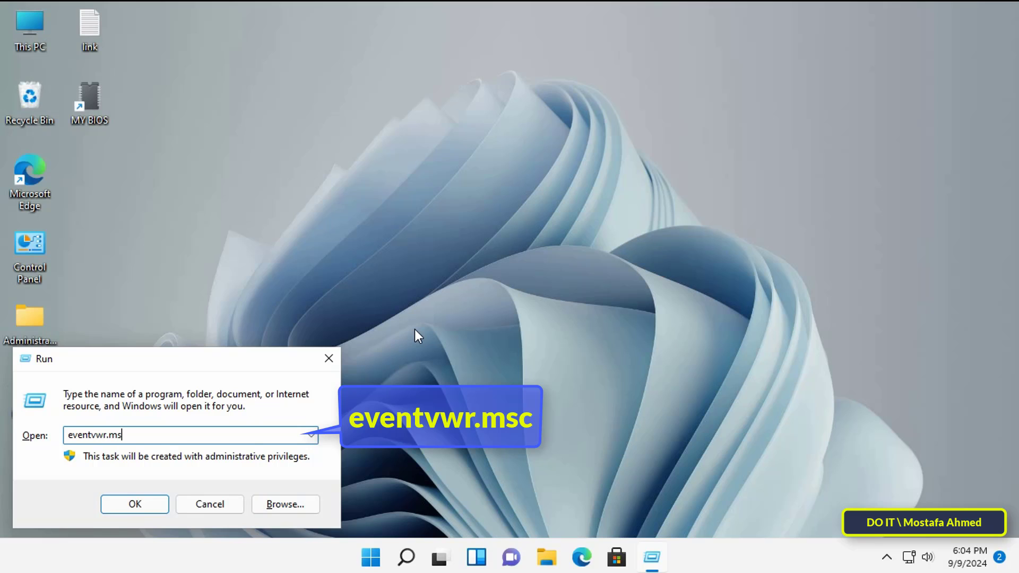
{"action": "type", "text": "c"}
{"action": "key", "text": "Return"}
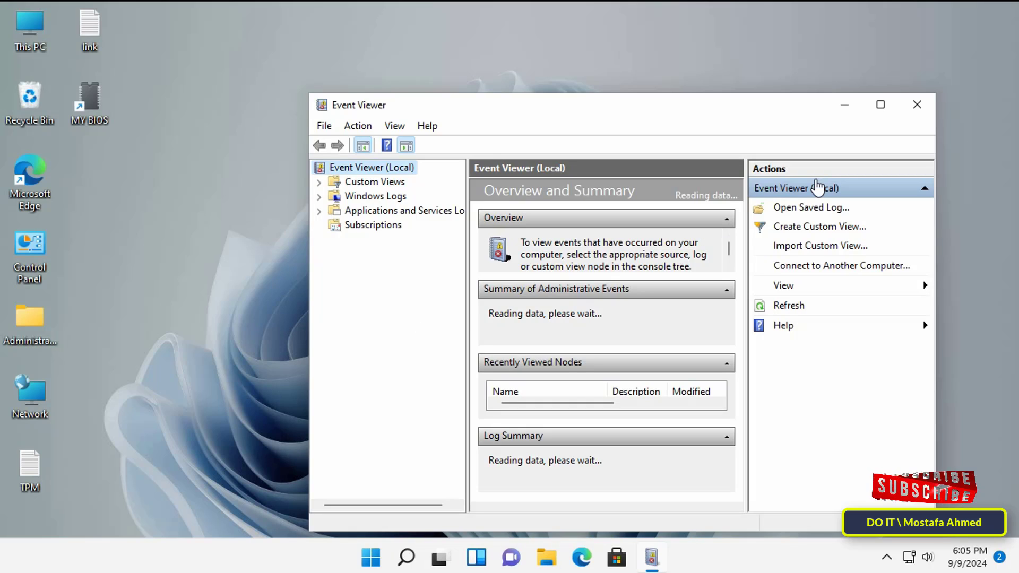
- Maximize Event Viewer, open Windows Logs > System, and widen the Source column
{"action": "left_click", "coordinate": [881, 111]}
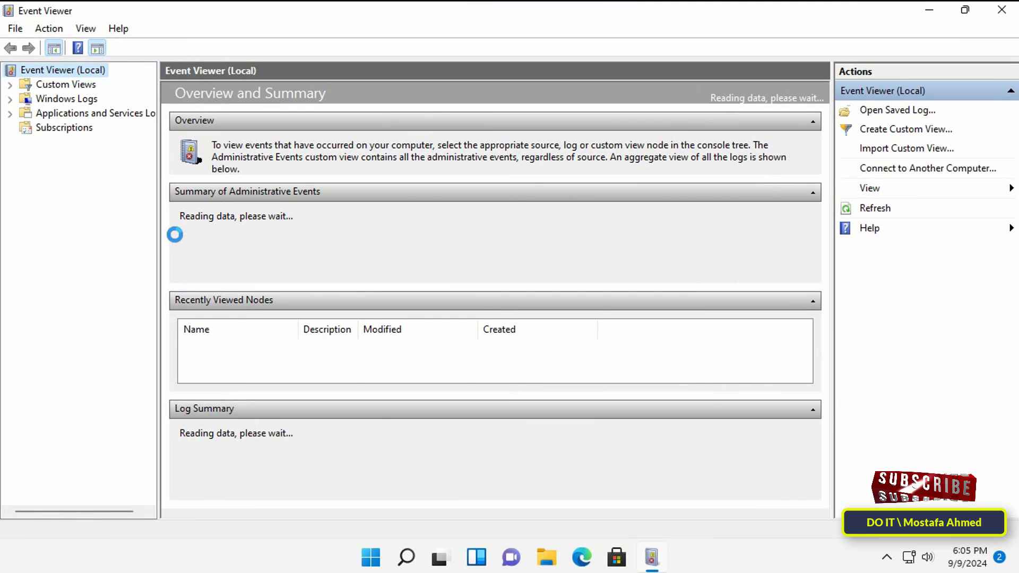
{"action": "left_click_drag", "start_coordinate": [160, 243], "coordinate": [203, 243]}
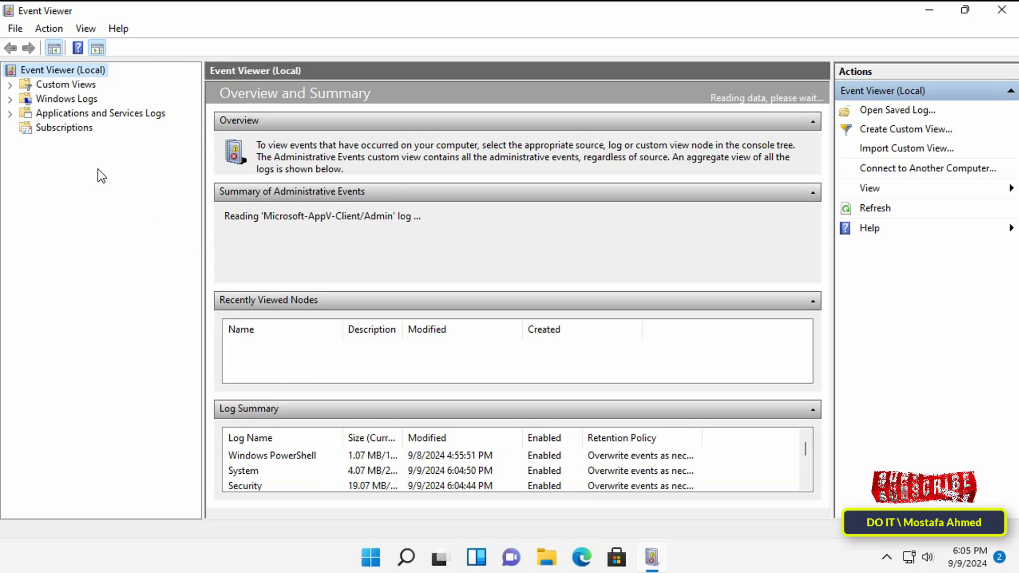
{"action": "left_click", "coordinate": [78, 104]}
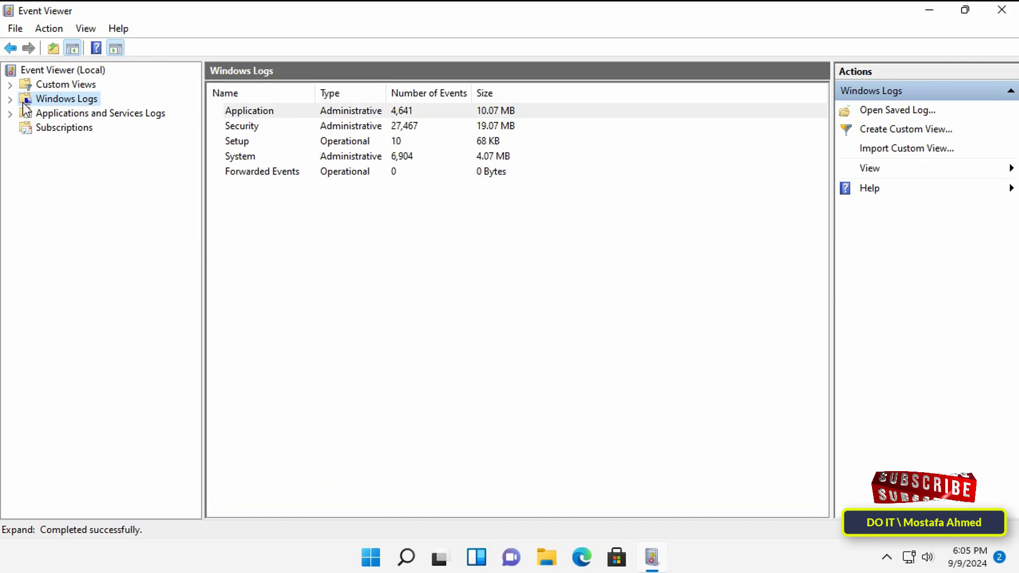
{"action": "left_click", "coordinate": [13, 101]}
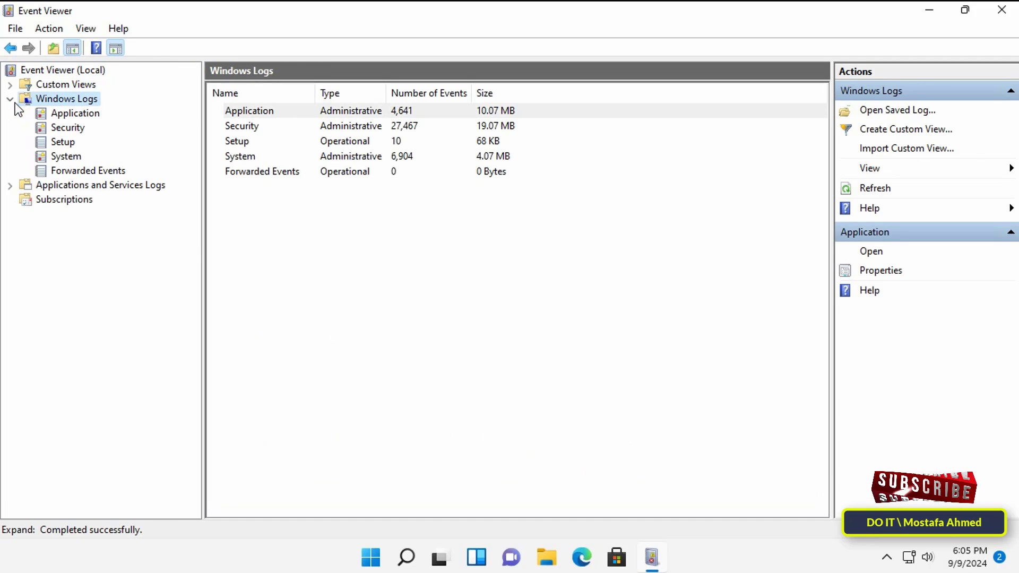
{"action": "left_click", "coordinate": [76, 159]}
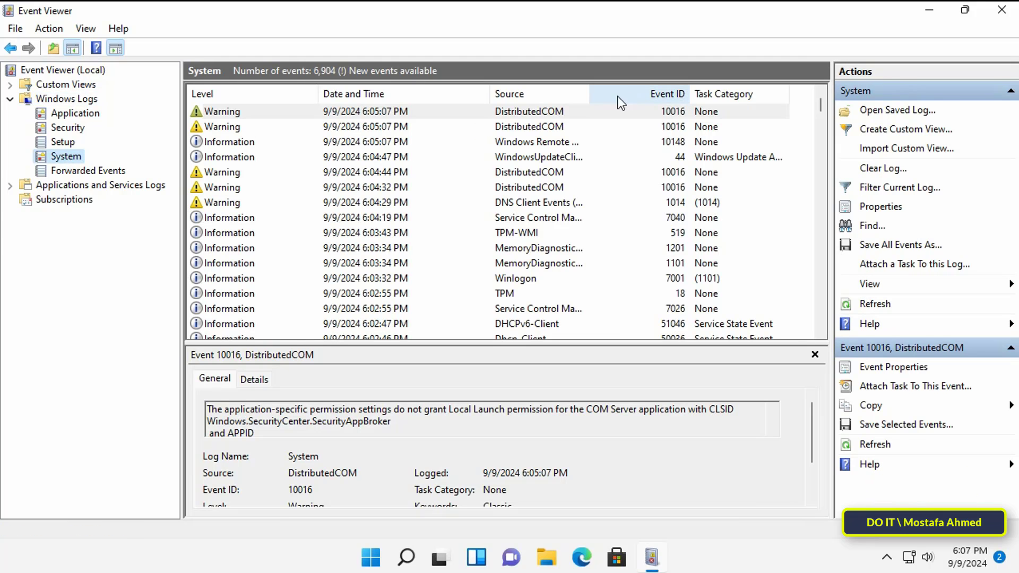
{"action": "left_click_drag", "start_coordinate": [593, 97], "coordinate": [734, 103]}
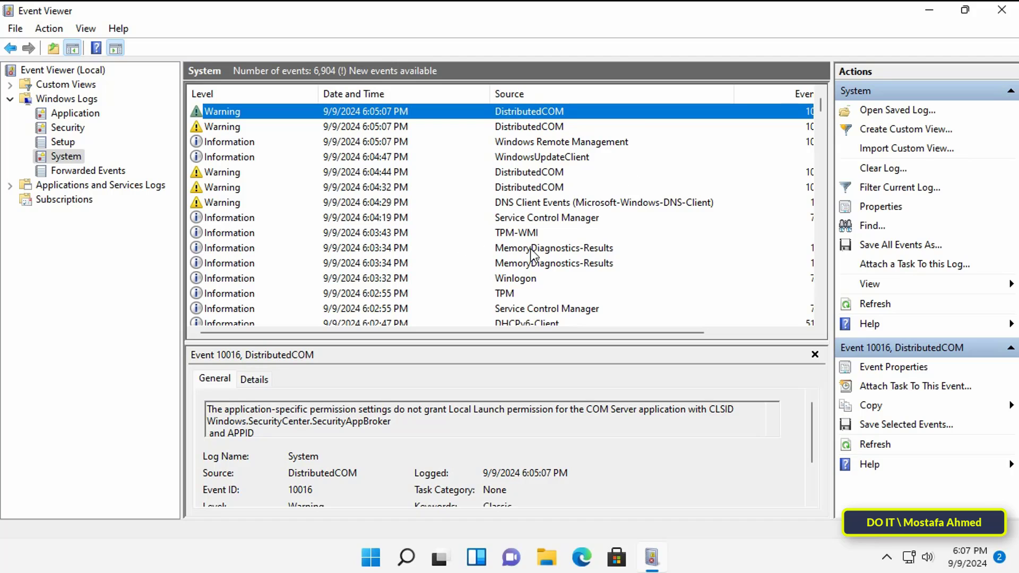
- Read the 6:03:34 MemoryDiagnostics-Results event 1201 'no errors' message, then close it
{"action": "left_click", "coordinate": [365, 252]}
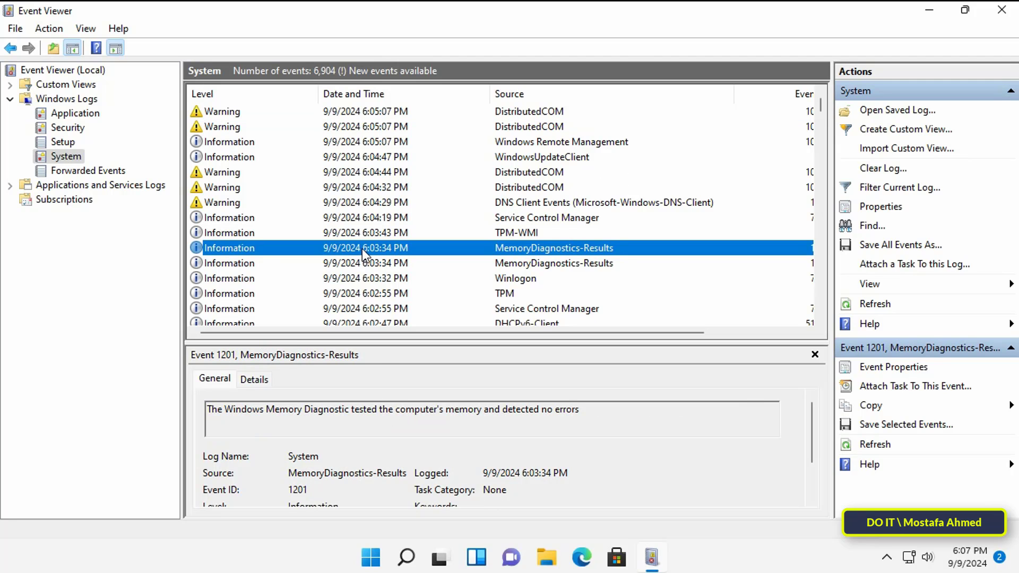
{"action": "double_click", "coordinate": [363, 249]}
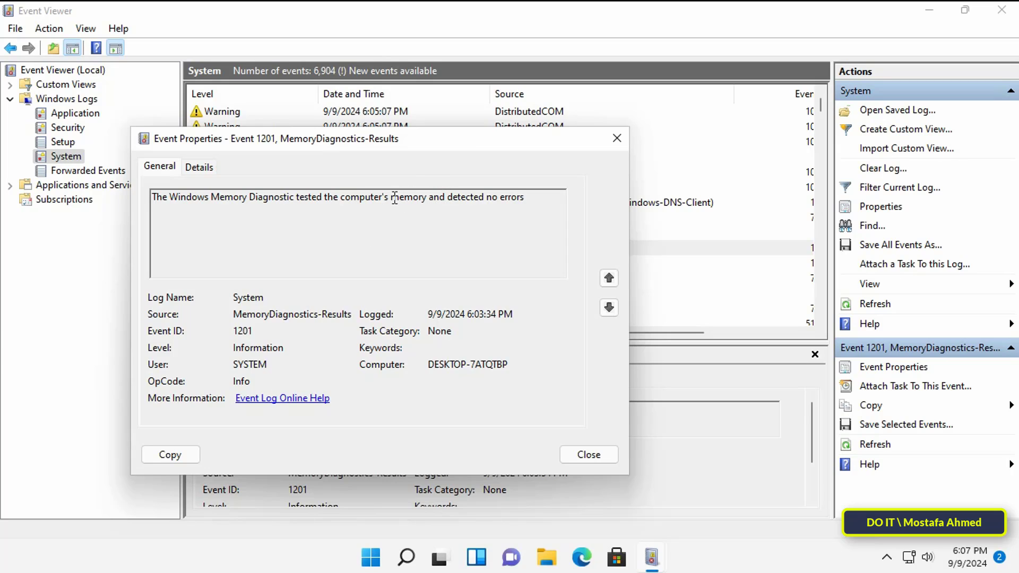
{"action": "left_click_drag", "start_coordinate": [155, 201], "coordinate": [526, 199]}
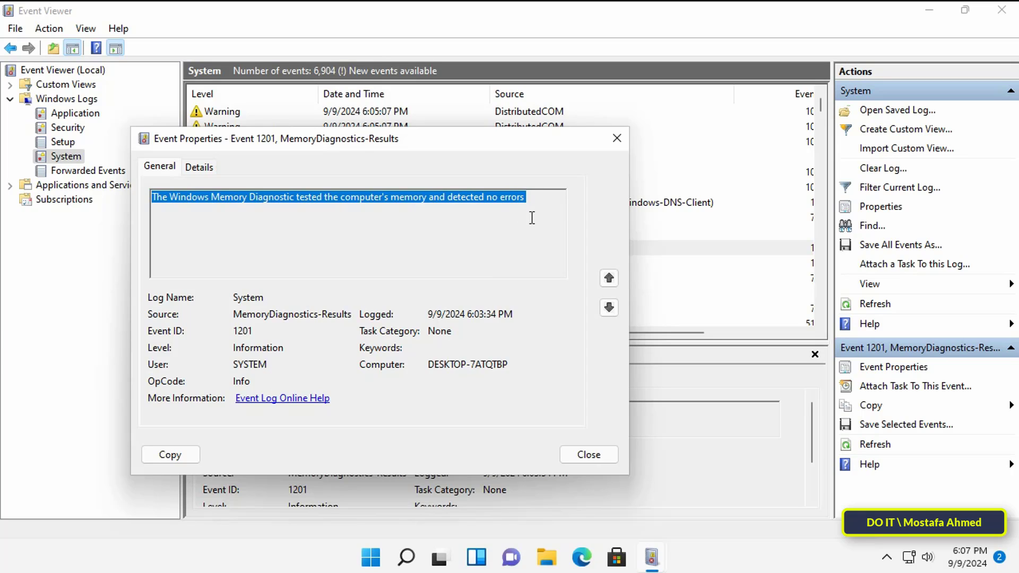
{"action": "left_click", "coordinate": [617, 138]}
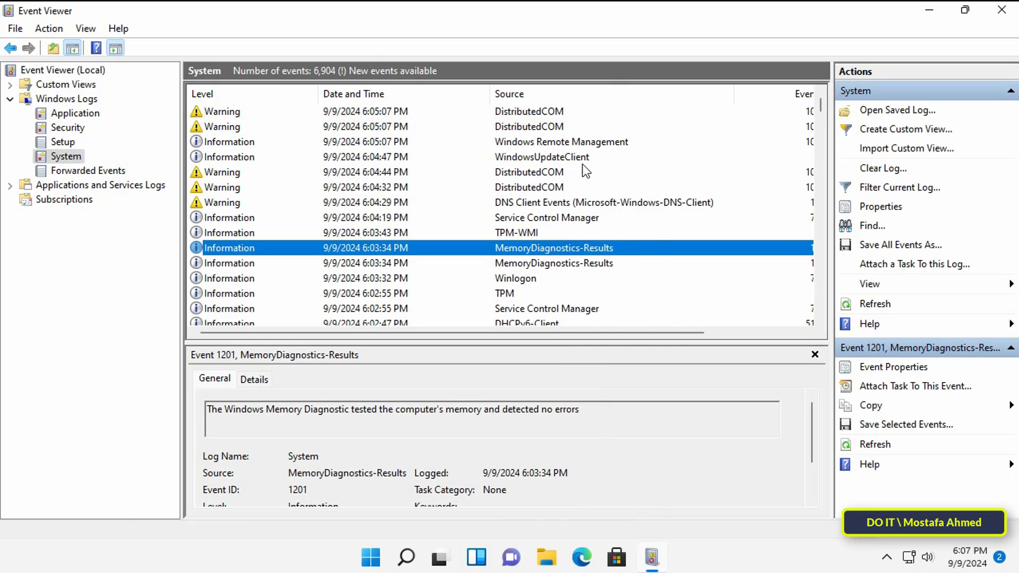
- View the second MemoryDiagnostics-Results event's properties and select all its description text
{"action": "double_click", "coordinate": [522, 267]}
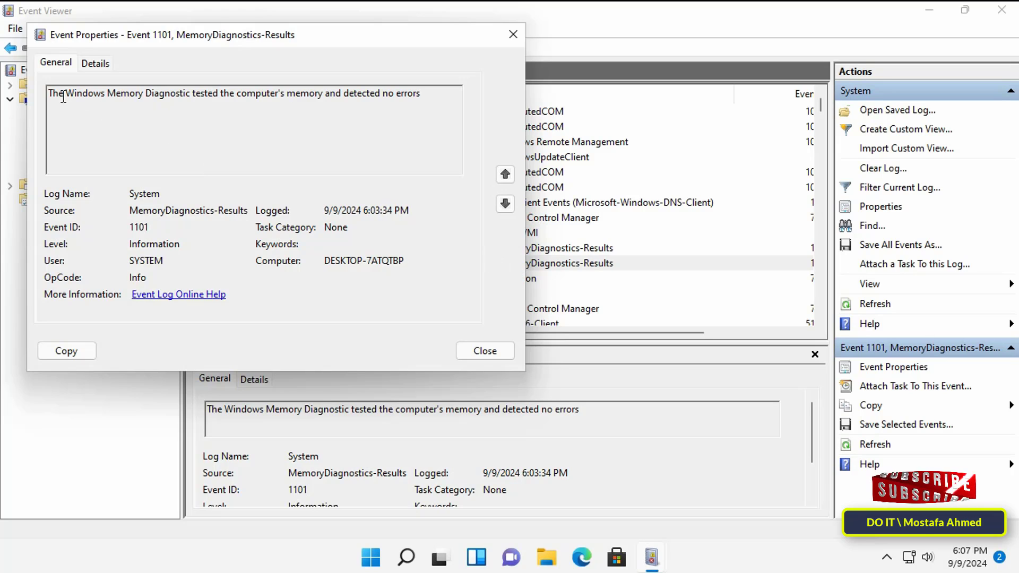
{"action": "left_click_drag", "start_coordinate": [48, 94], "coordinate": [327, 94]}
{"action": "left_click", "coordinate": [437, 88]}
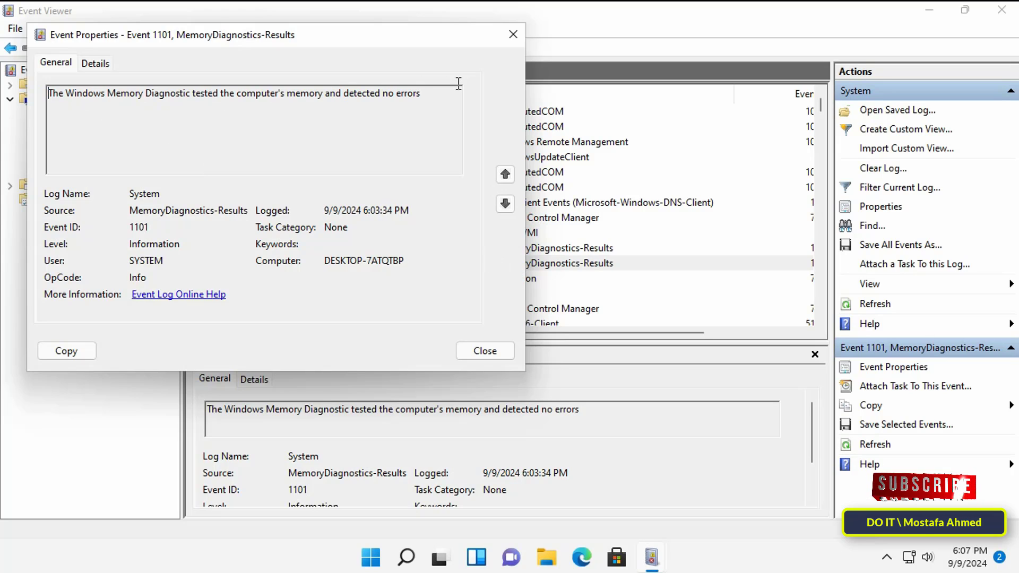
{"action": "key", "text": "ctrl+a"}
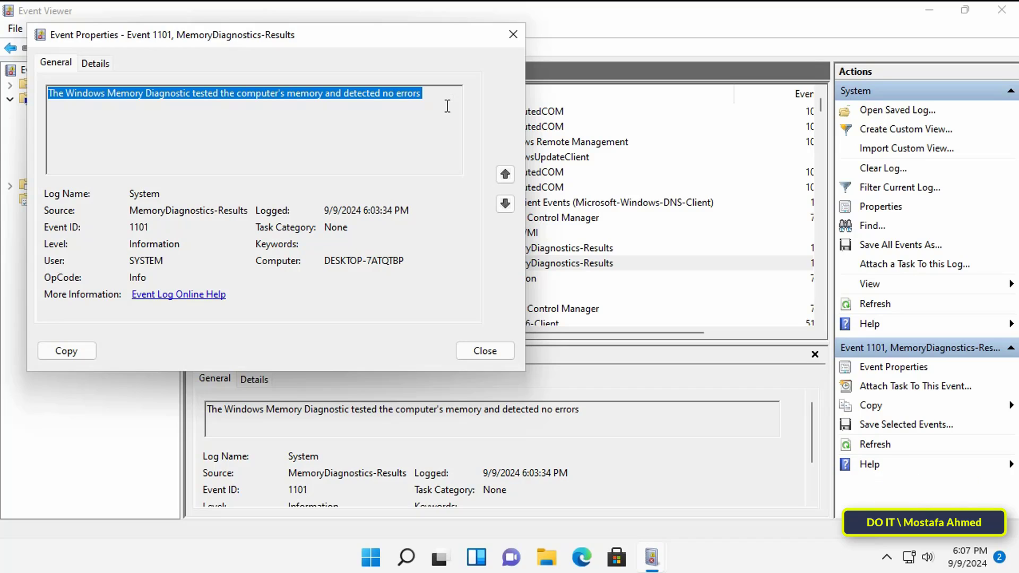